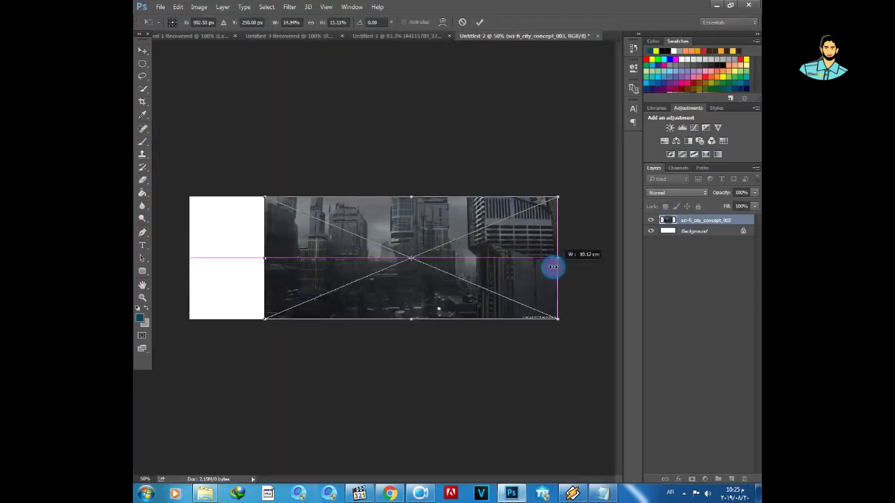
# Stretch the placed city image across the full width of the canvas and apply the transform.
pyautogui.moveTo(268, 260); pyautogui.dragTo(187, 263)
pyautogui.press('Return')
# Rasterize the city image layer and remove the small copyright text near its lower-right corner with the Spot Healing Brush.
pyautogui.click(155, 144)
pyautogui.click(144, 132)
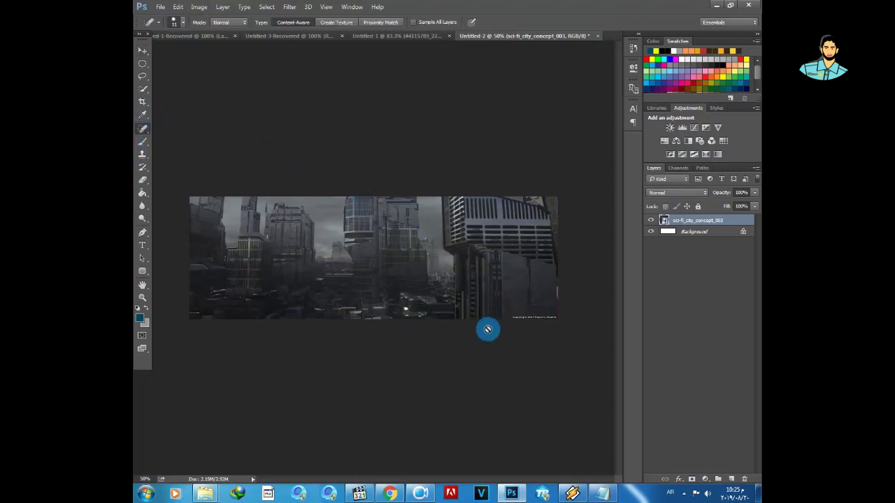
pyautogui.click(528, 298)
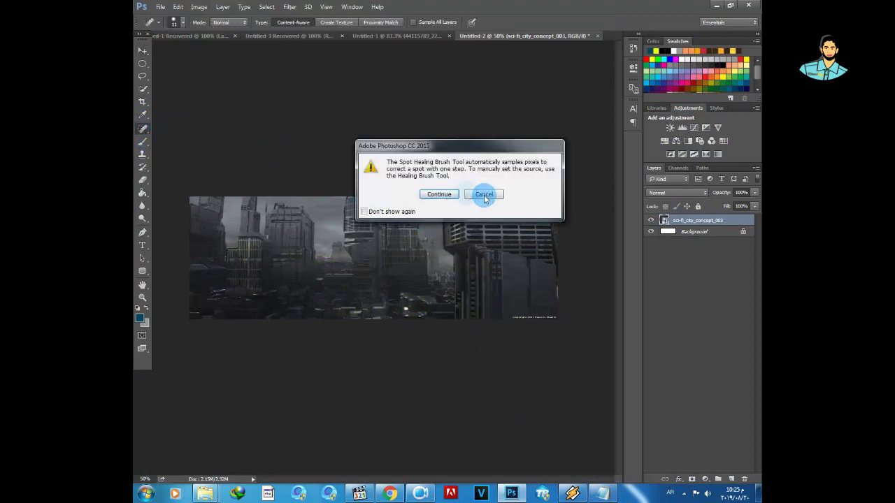
pyautogui.click(436, 194)
pyautogui.click(556, 317)
pyautogui.press('Return')
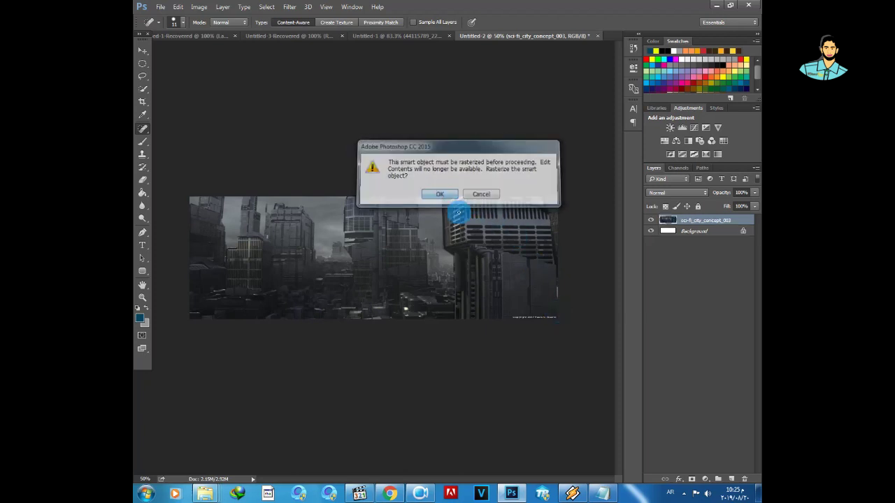
pyautogui.moveTo(527, 316); pyautogui.dragTo(503, 316)
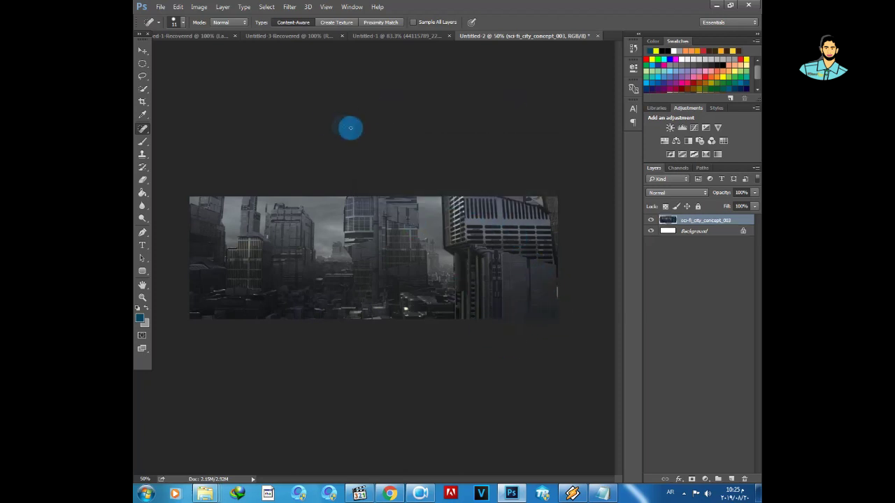
# Add a new layer above the city image and fill it with a horizontal linear gradient from pink through orange to yellow.
pyautogui.click(142, 50)
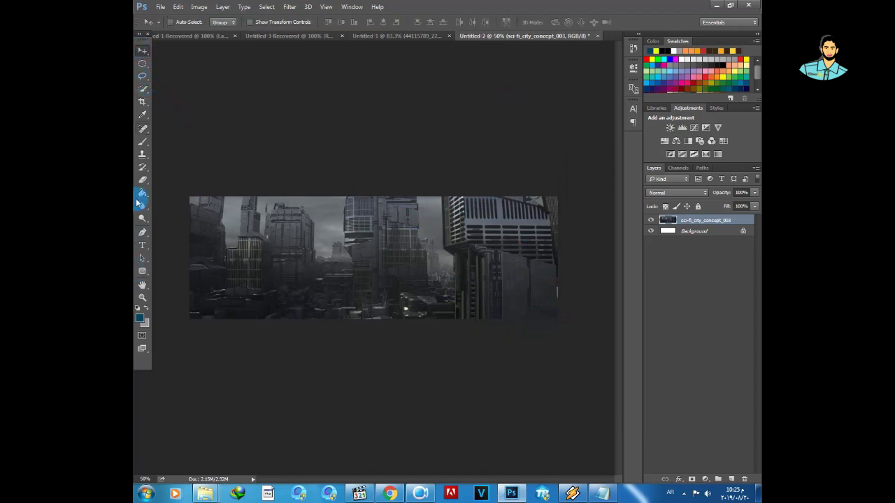
pyautogui.click(731, 479)
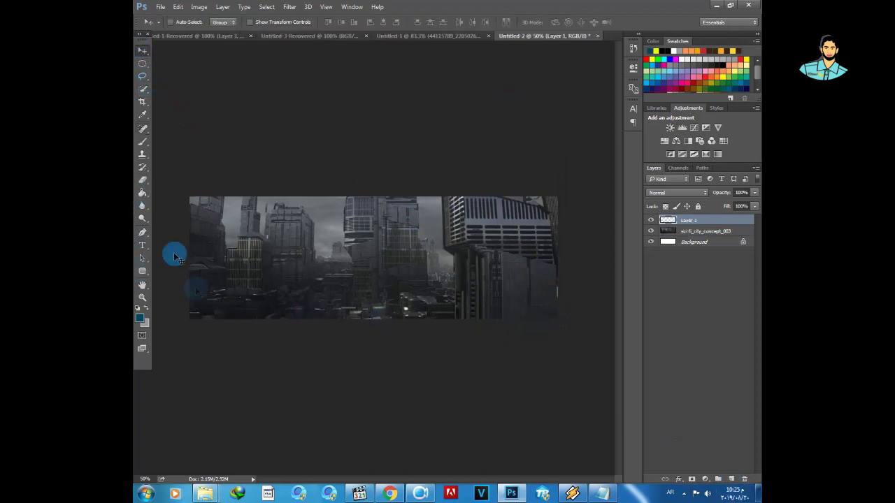
pyautogui.click(142, 193)
pyautogui.click(168, 194)
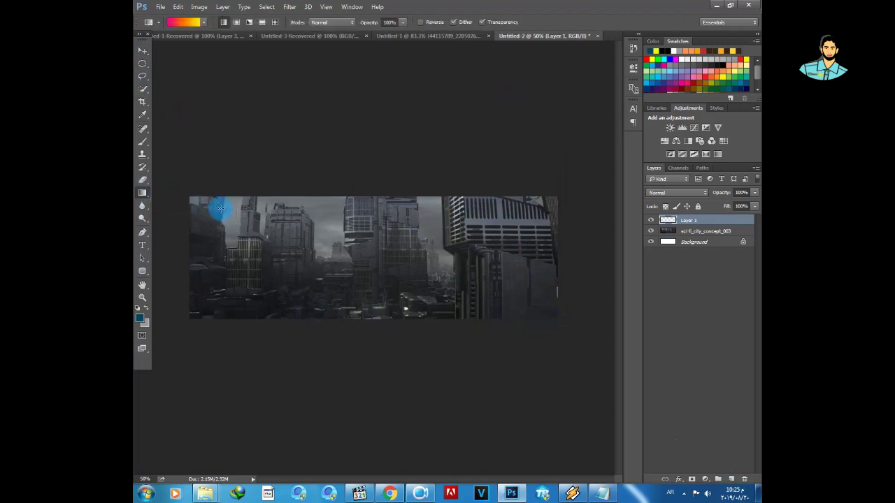
pyautogui.moveTo(282, 262); pyautogui.dragTo(521, 246)
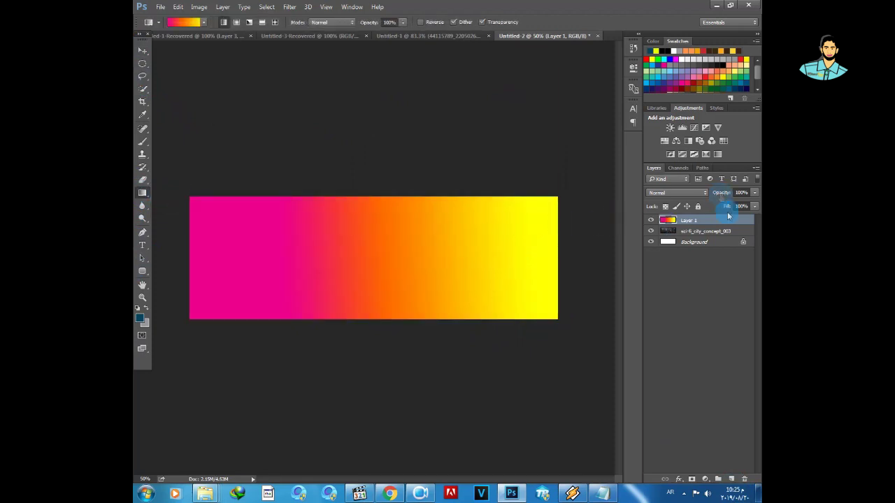
# Lower the gradient layer's opacity to 21% and redraw the gradient diagonally in several directions.
pyautogui.moveTo(745, 208); pyautogui.dragTo(715, 206)
pyautogui.moveTo(515, 310); pyautogui.dragTo(527, 262)
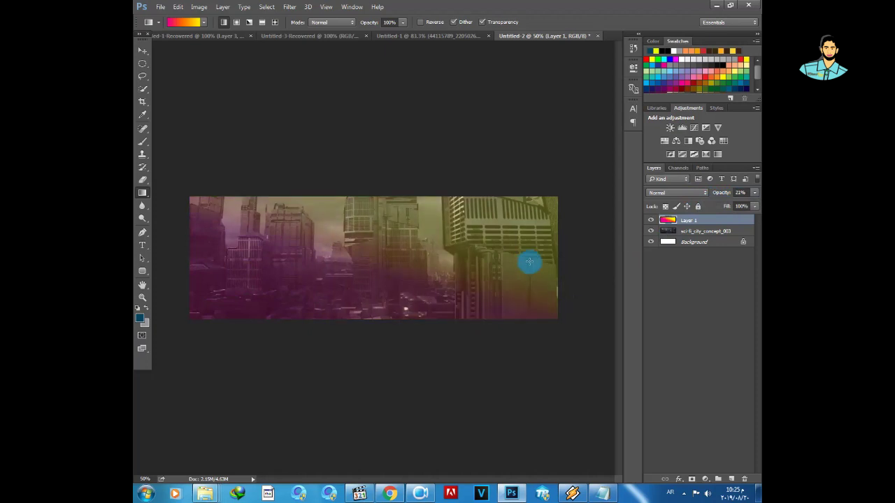
pyautogui.moveTo(381, 304); pyautogui.dragTo(587, 67)
pyautogui.moveTo(445, 236); pyautogui.dragTo(196, 463)
pyautogui.moveTo(347, 300); pyautogui.dragTo(175, 436)
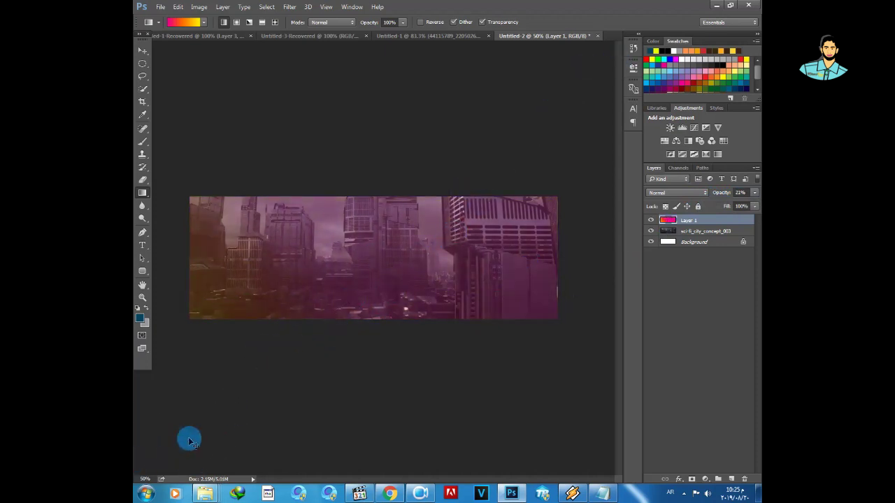
# Step back and forward through the history to restore the diagonal gradient with orange on the canvas's left side and pink on its right.
pyautogui.hotkey('ctrl', 'alt', 'z')
pyautogui.hotkey('ctrl', 'alt', 'z')
pyautogui.hotkey('ctrl', 'alt', 'z')
pyautogui.hotkey('ctrl', 'alt', 'z')
pyautogui.hotkey('ctrl', 'alt', 'z')
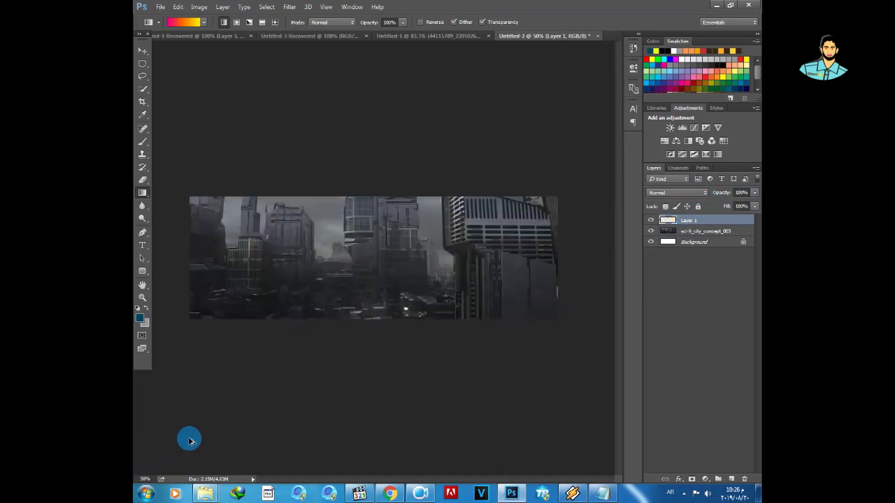
pyautogui.hotkey('ctrl', 'shift', 'z')
pyautogui.hotkey('ctrl', 'alt', 'z')
pyautogui.hotkey('ctrl', 'alt', 'z')
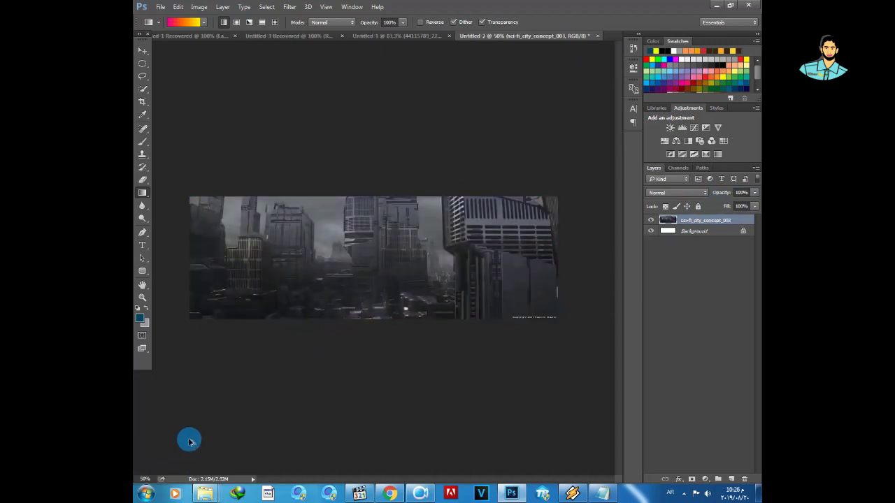
pyautogui.hotkey('ctrl', 'shift', 'z')
pyautogui.hotkey('ctrl', 'shift', 'z')
pyautogui.hotkey('ctrl', 'shift', 'z')
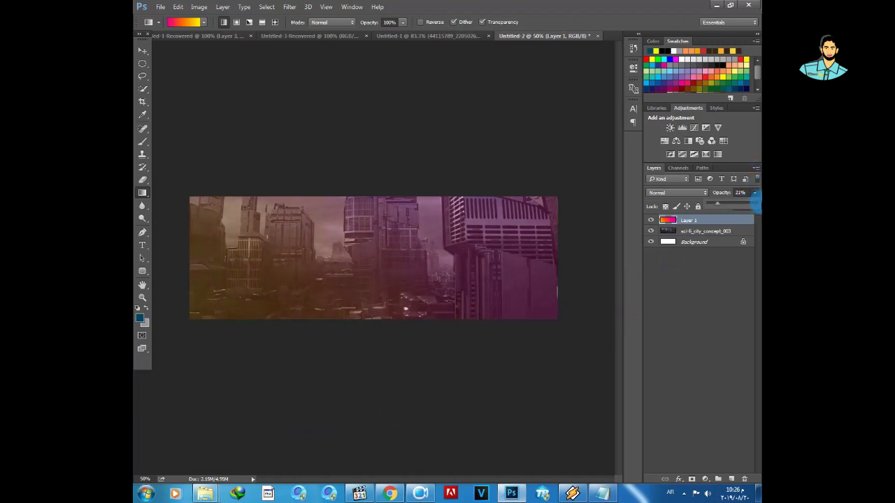
# Raise the gradient layer's opacity to 100%, try several blend modes and set it to Overlay.
pyautogui.click(754, 205)
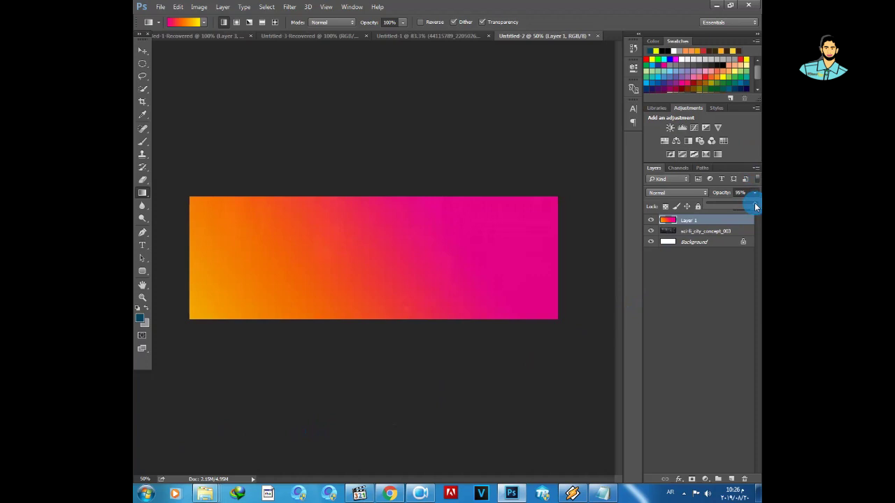
pyautogui.click(682, 194)
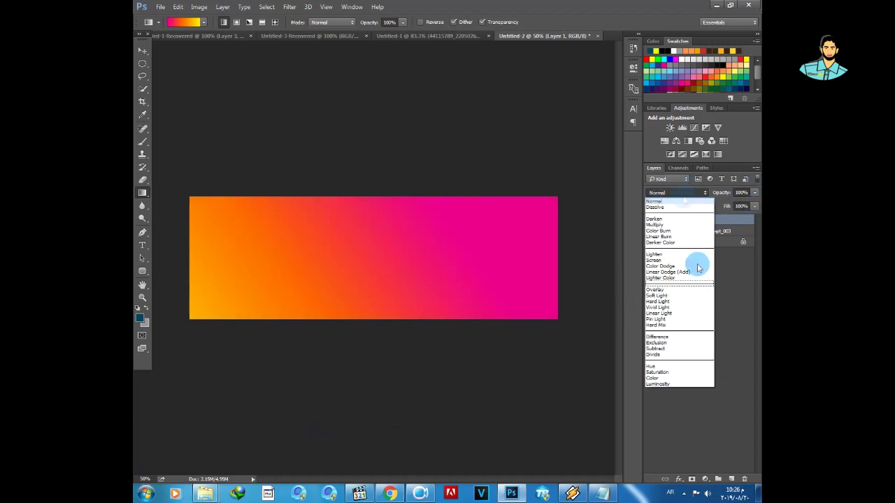
pyautogui.click(683, 383)
pyautogui.press('Up')
pyautogui.press('Up')
pyautogui.press('Up')
pyautogui.press('Up')
pyautogui.press('Up')
pyautogui.press('Up')
pyautogui.press('Up')
pyautogui.press('Up')
pyautogui.press('Up')
pyautogui.press('Up')
pyautogui.press('Up')
pyautogui.press('Up')
pyautogui.press('Up')
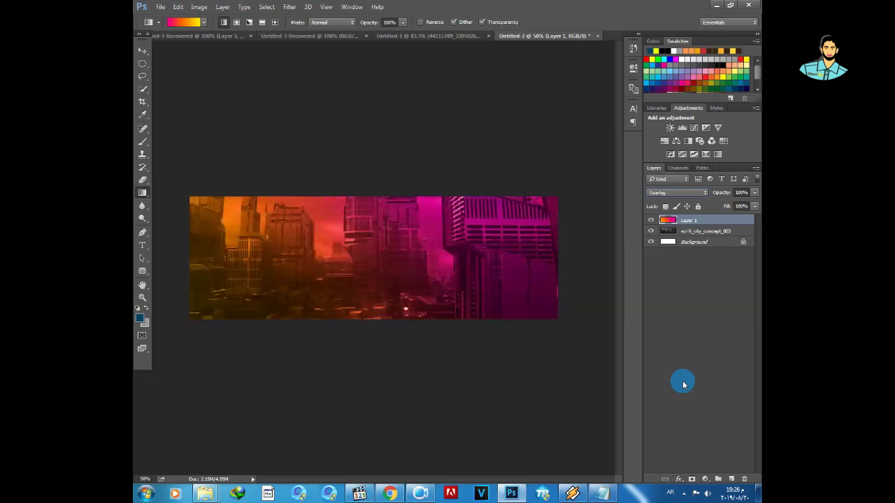
pyautogui.press('Up')
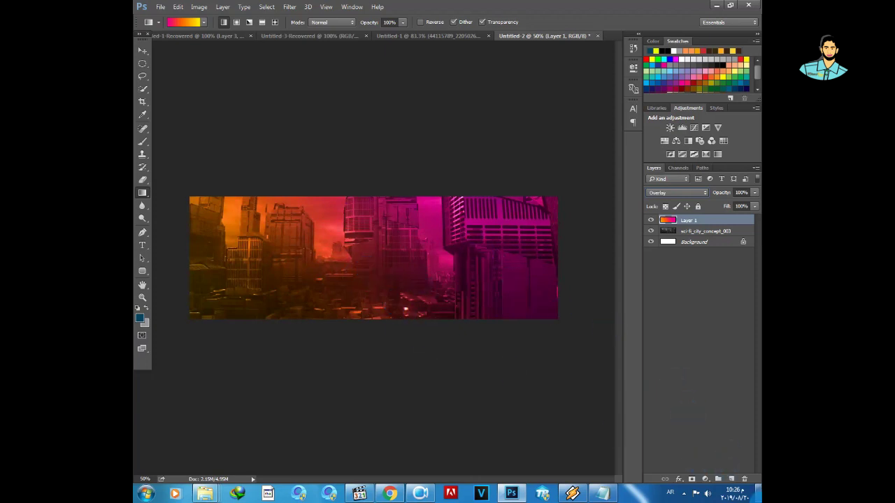
pyautogui.click(758, 493)
pyautogui.click(758, 493)
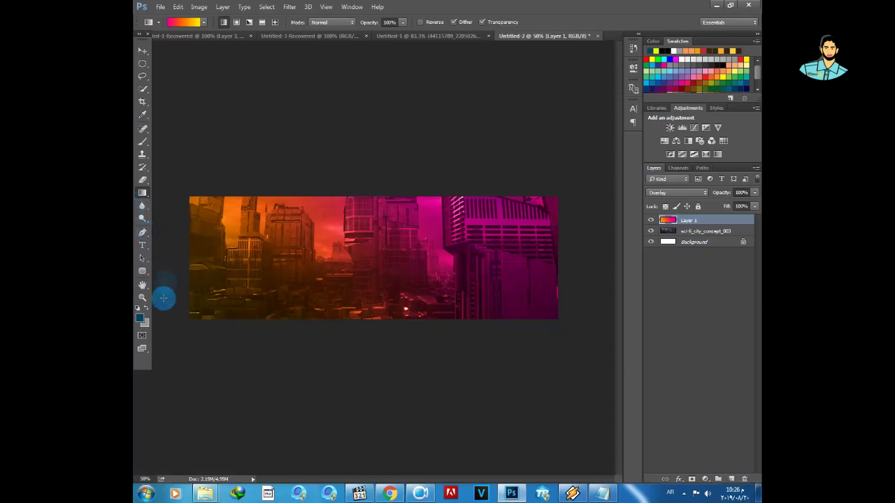
# Set the foreground color to black (000000) and draw a rounded rectangle about 182 × 558 px over the banner's right end.
pyautogui.click(140, 316)
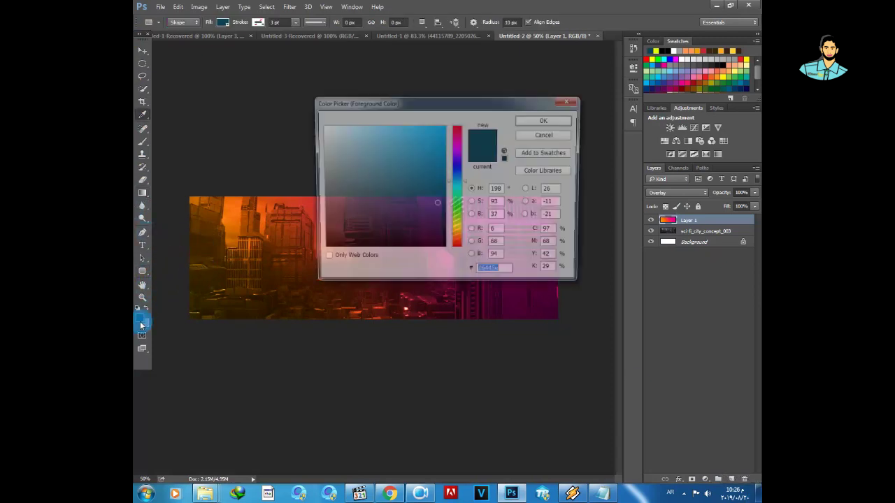
pyautogui.click(545, 119)
pyautogui.press('u')
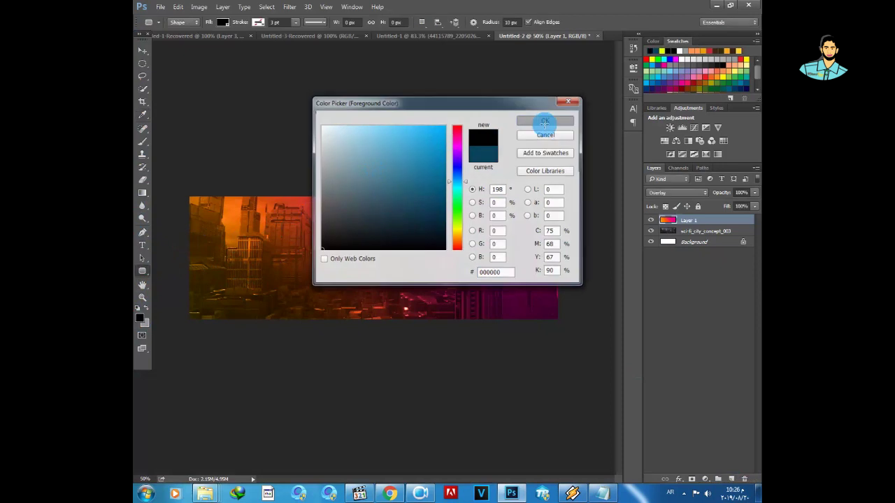
pyautogui.moveTo(557, 176); pyautogui.dragTo(514, 314)
pyautogui.click(510, 97)
pyautogui.click(496, 64)
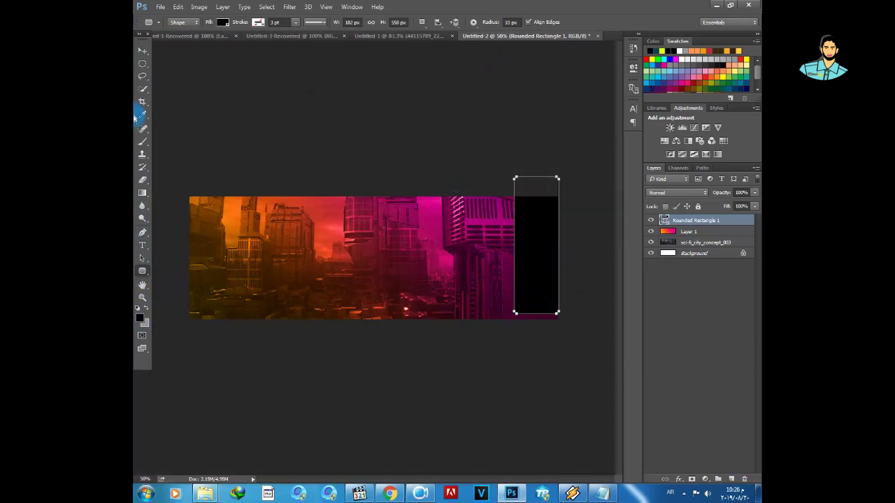
# Rotate the black rectangle about -16.6° and enlarge it so it covers the banner's right end as a slanted bar.
pyautogui.click(142, 51)
pyautogui.moveTo(503, 245); pyautogui.dragTo(525, 289)
pyautogui.hotkey('ctrl', 't')
pyautogui.moveTo(457, 238); pyautogui.dragTo(471, 259)
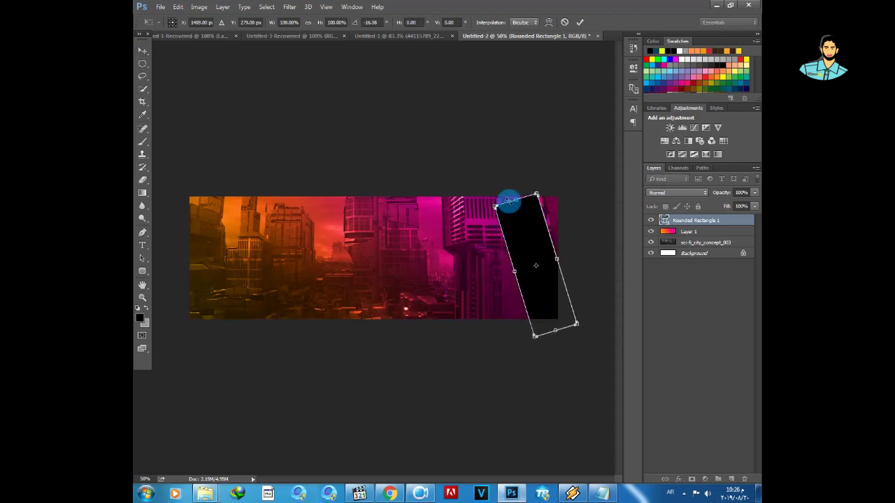
pyautogui.moveTo(508, 202); pyautogui.dragTo(502, 184)
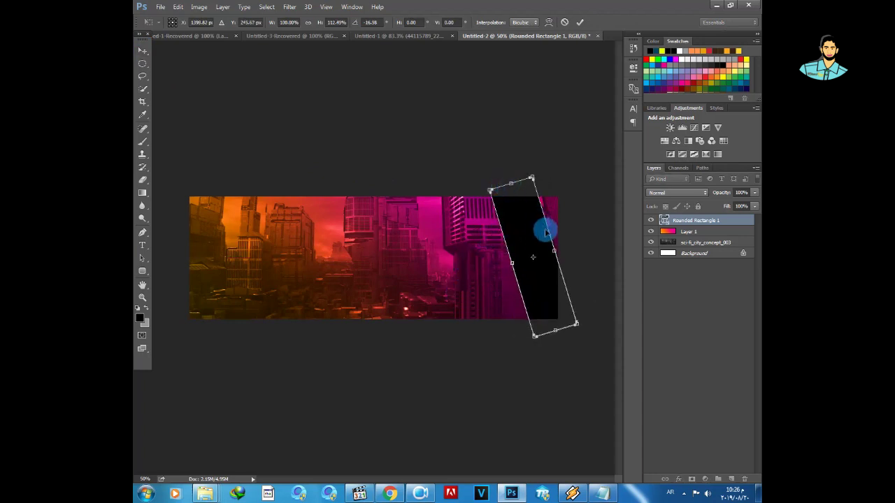
pyautogui.moveTo(556, 243); pyautogui.dragTo(574, 231)
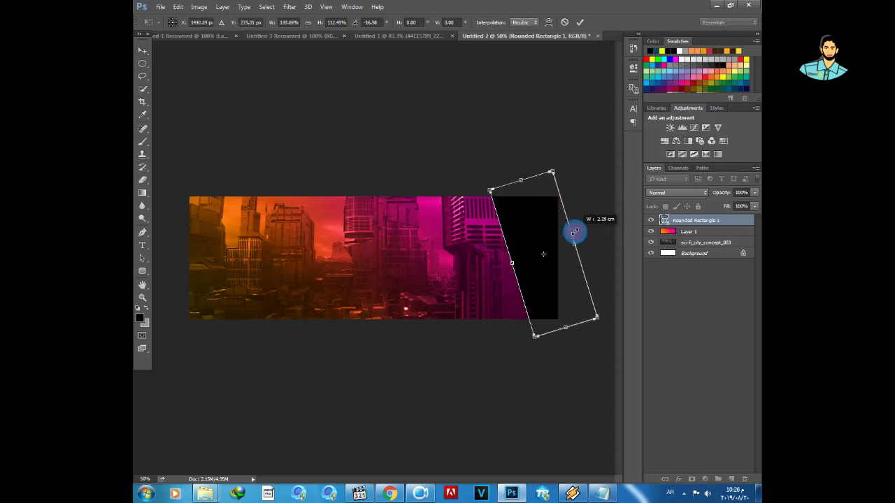
pyautogui.doubleClick(548, 265)
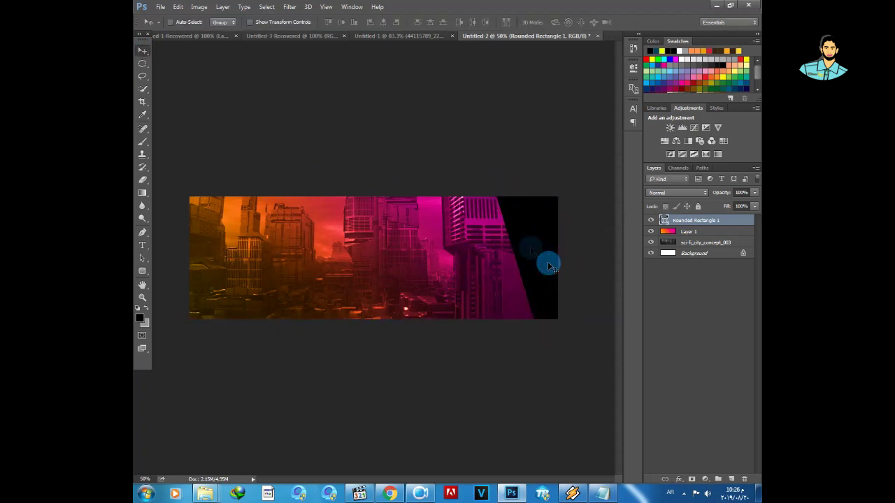
# Give the slanted black bar a white outside stroke of 6 px at 100% opacity.
pyautogui.doubleClick(743, 221)
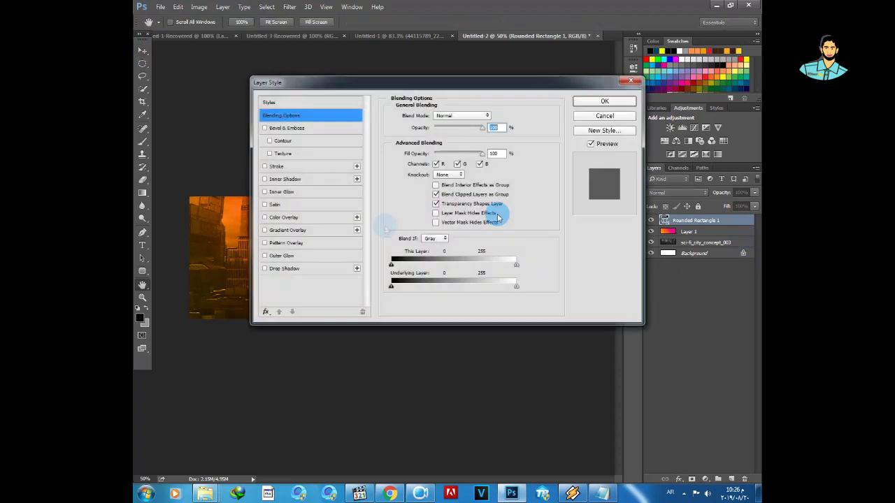
pyautogui.click(276, 167)
pyautogui.click(412, 192)
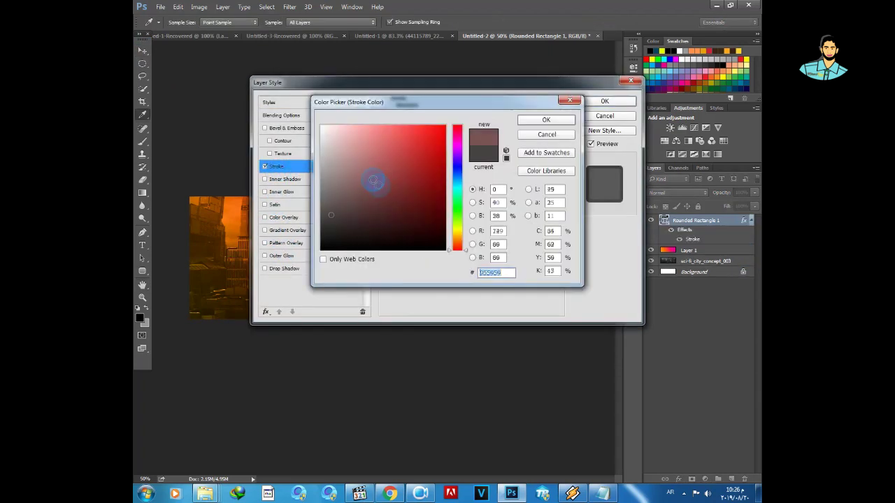
pyautogui.click(569, 120)
pyautogui.moveTo(564, 85); pyautogui.dragTo(572, 319)
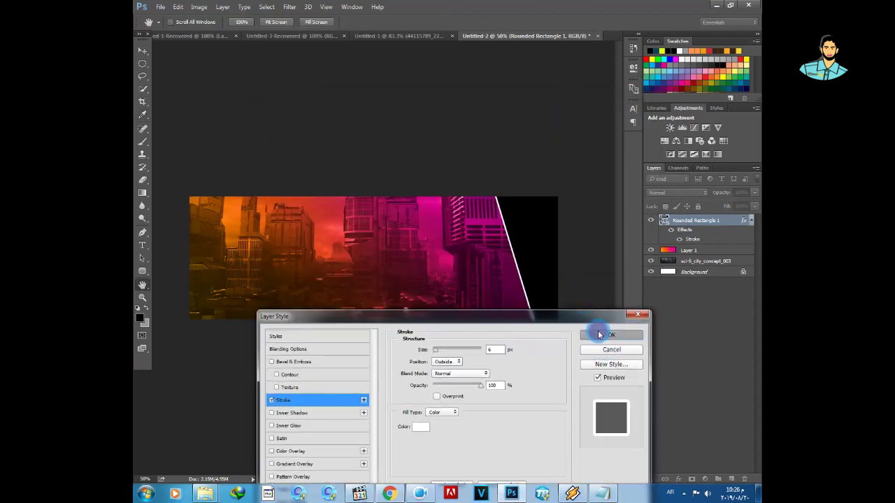
pyautogui.click(598, 334)
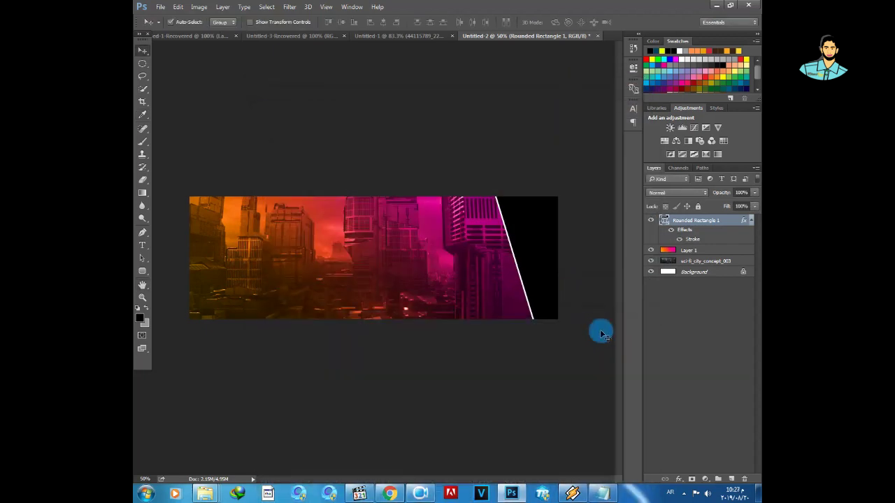
# Duplicate the slanted black bar twice, placing one copy right of the banner's center and the other over its left end.
pyautogui.hotkey('ctrl', 'j')
pyautogui.moveTo(466, 233); pyautogui.dragTo(378, 249)
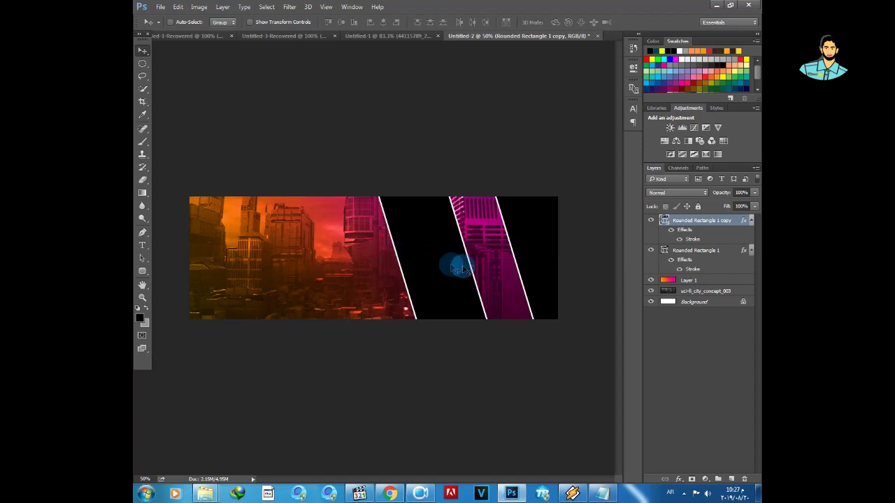
pyautogui.rightClick(536, 261)
pyautogui.click(557, 269)
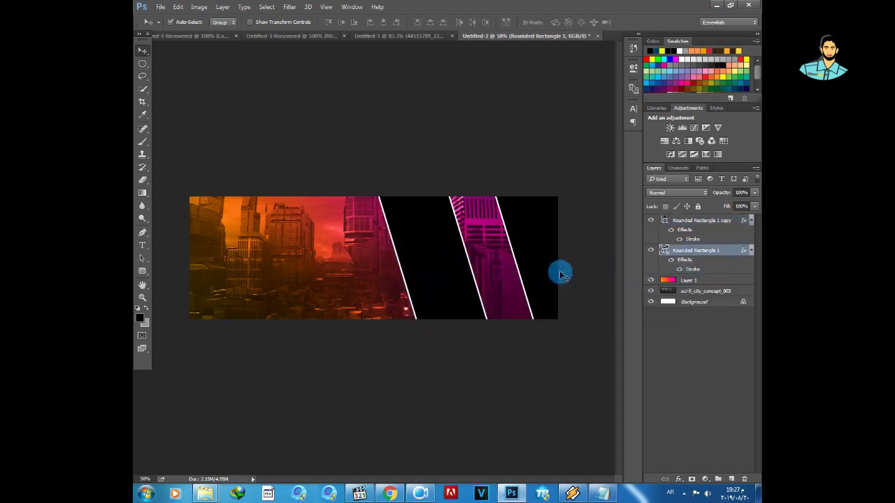
pyautogui.hotkey('ctrl', 'j')
pyautogui.moveTo(517, 289); pyautogui.dragTo(177, 303)
pyautogui.rightClick(535, 261)
pyautogui.click(540, 261)
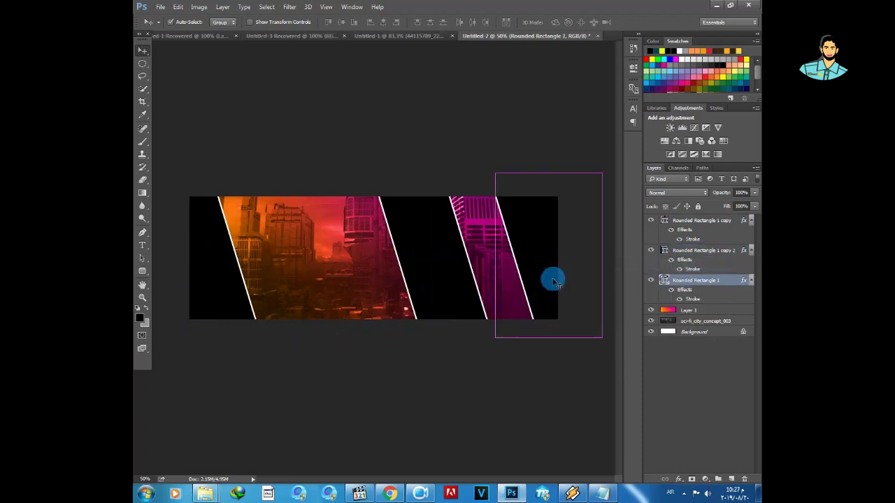
pyautogui.moveTo(552, 281); pyautogui.dragTo(535, 274)
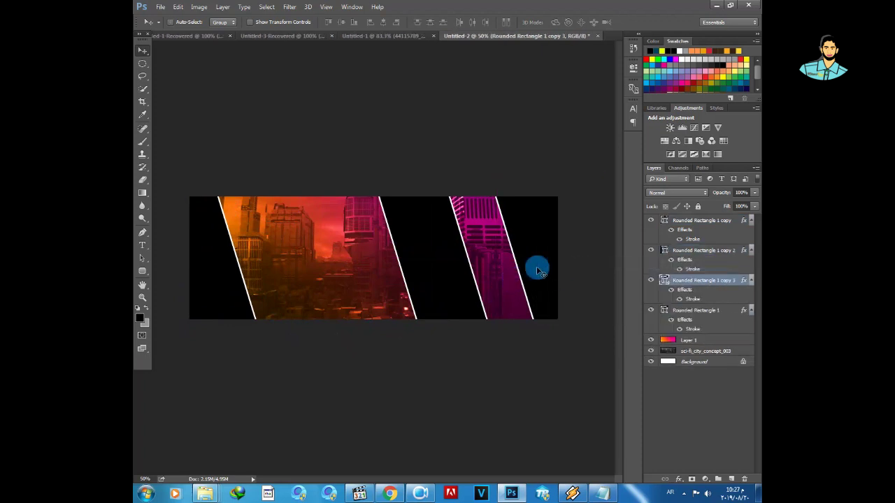
pyautogui.press('Delete')
# Duplicate the slanted black bar that lies right of the banner's center.
pyautogui.rightClick(433, 268)
pyautogui.click(439, 269)
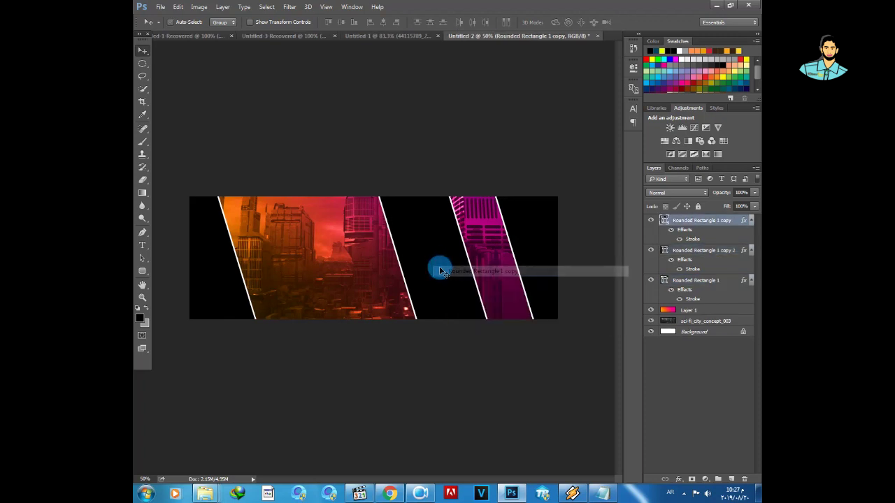
pyautogui.hotkey('ctrl', 'j')
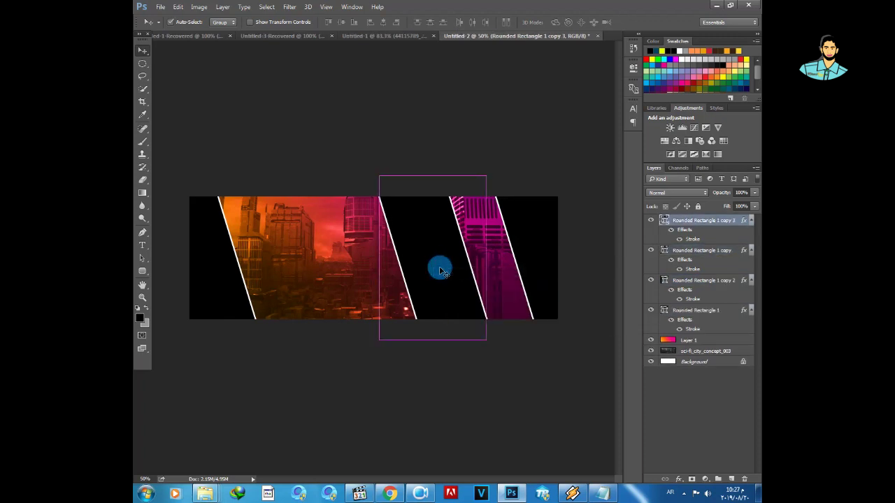
# Move the newest slanted bar copy to the area left of the banner's center and reduce its opacity to 53%.
pyautogui.moveTo(438, 270); pyautogui.dragTo(301, 248)
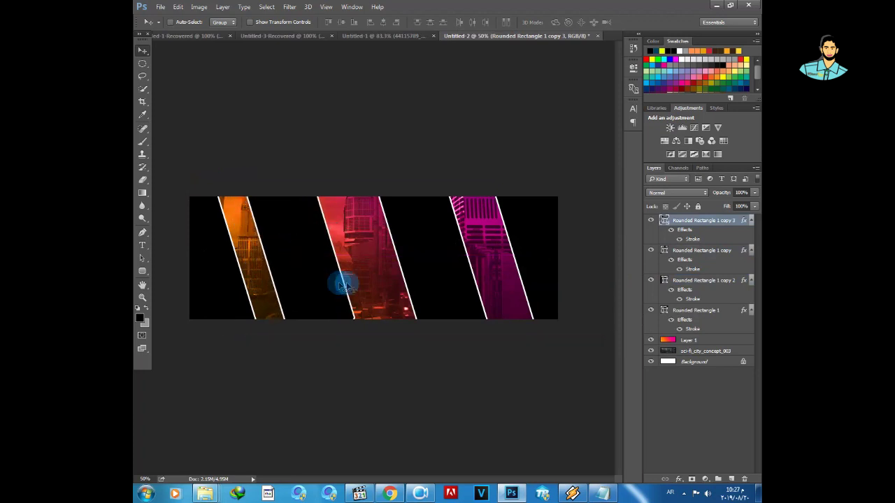
pyautogui.moveTo(750, 200); pyautogui.dragTo(732, 207)
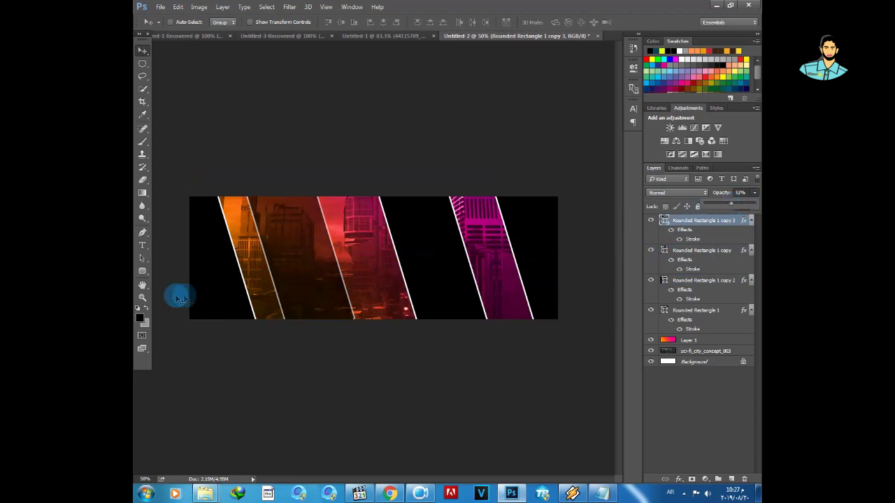
# Set the opacity to 53% for the slanted bars at the left end, right of center and at the right end.
pyautogui.rightClick(199, 274)
pyautogui.click(226, 280)
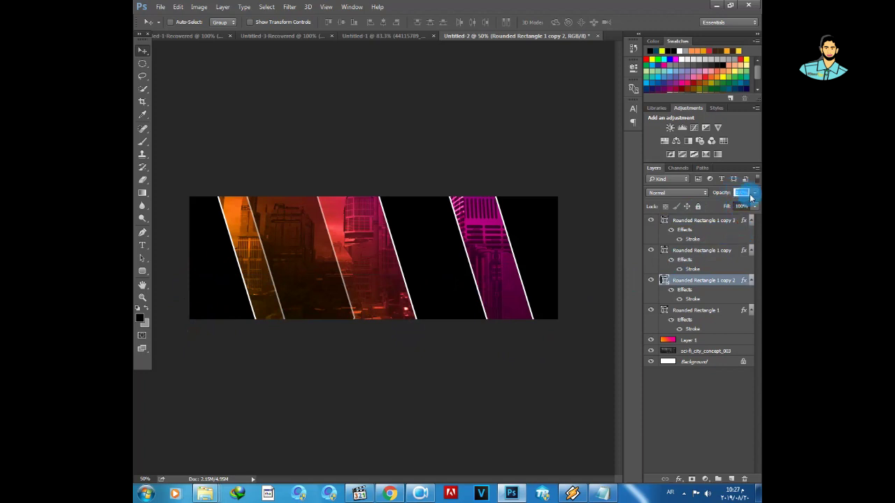
pyautogui.write('50')
pyautogui.rightClick(440, 252)
pyautogui.click(461, 265)
pyautogui.click(724, 192)
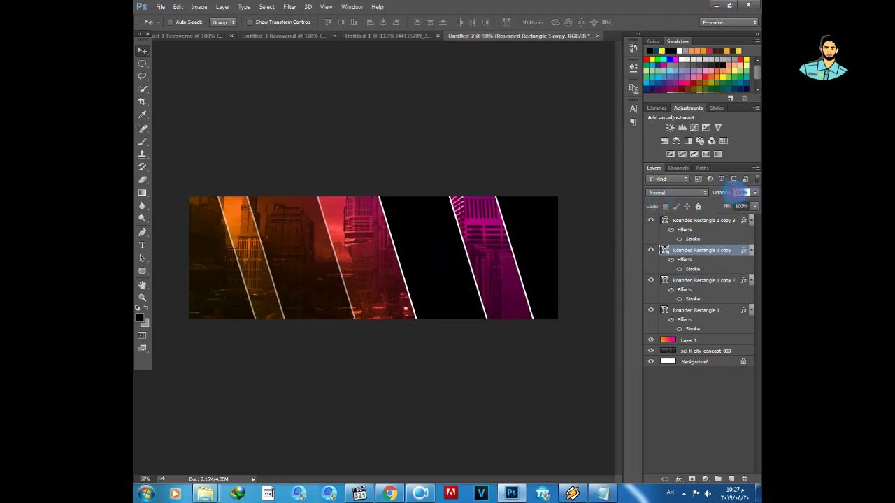
pyautogui.write('50')
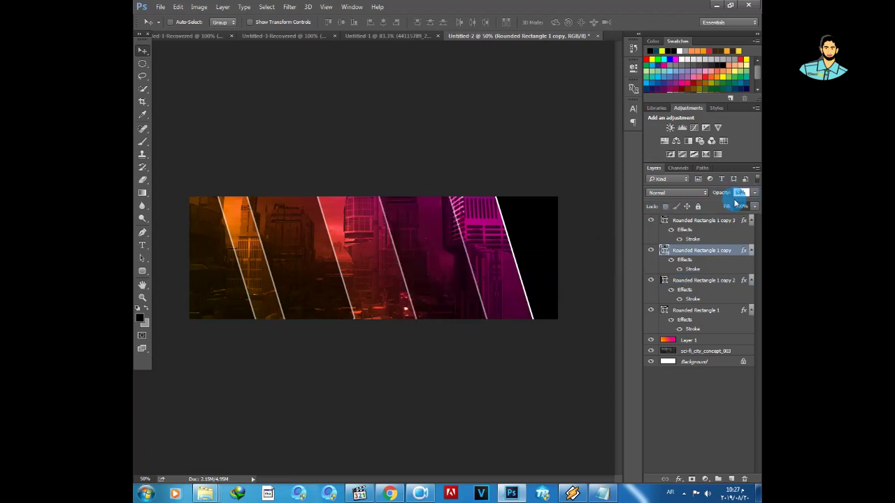
pyautogui.rightClick(549, 222)
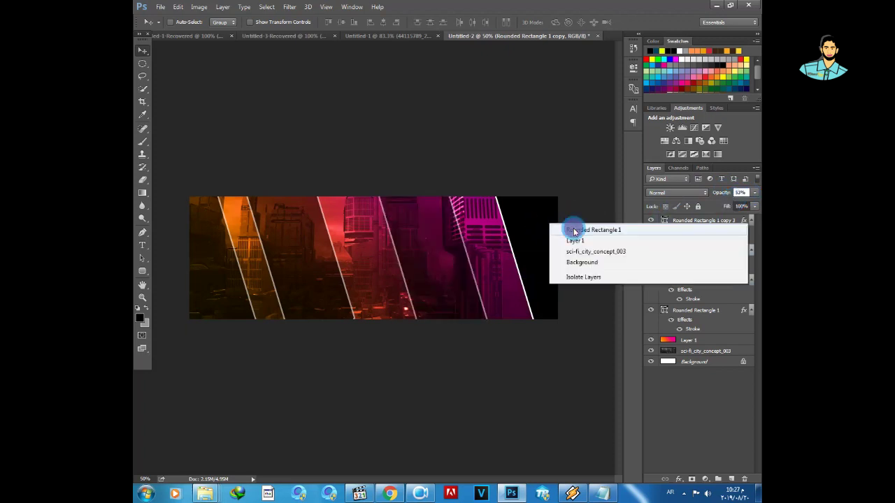
pyautogui.click(575, 231)
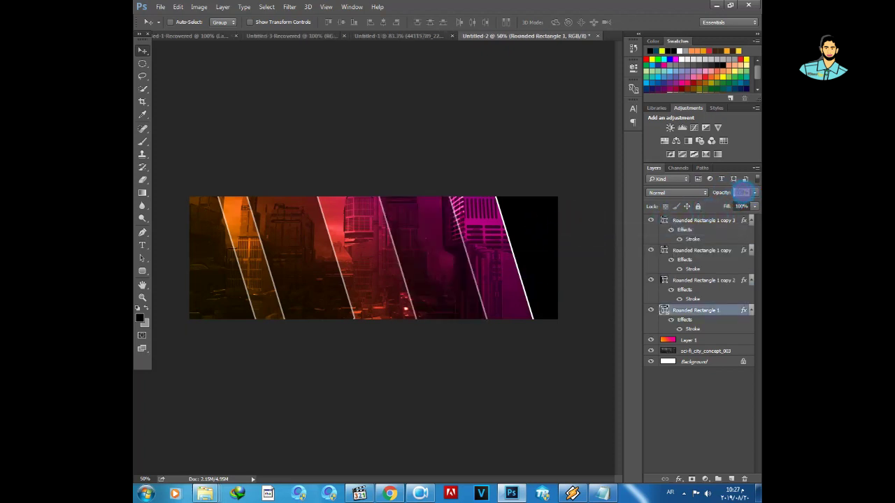
pyautogui.write('50')
pyautogui.press('Return')
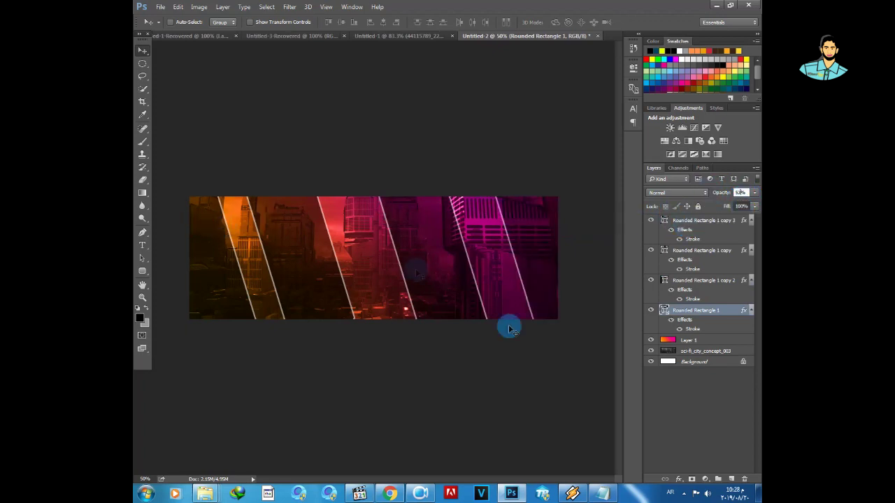
# Copy the YouTube subscribe graphic from the Untitled-1 document into the Untitled-2 banner.
pyautogui.click(402, 38)
pyautogui.rightClick(429, 270)
pyautogui.click(448, 279)
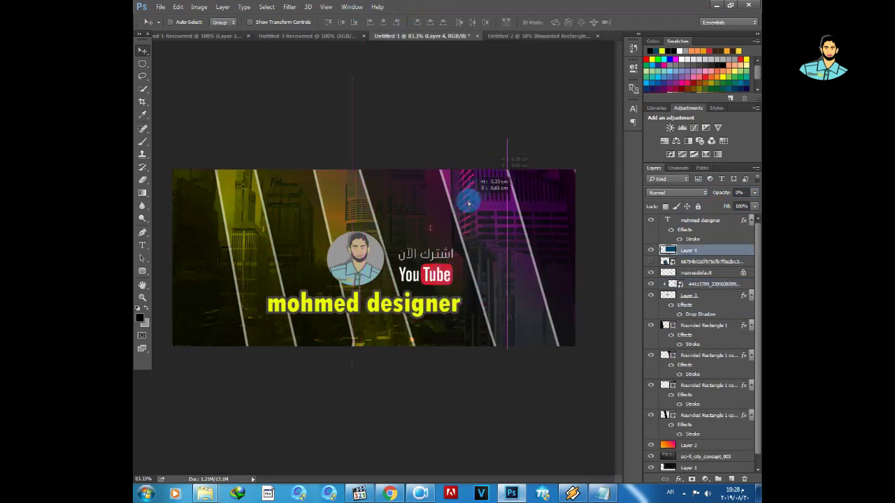
pyautogui.rightClick(433, 281)
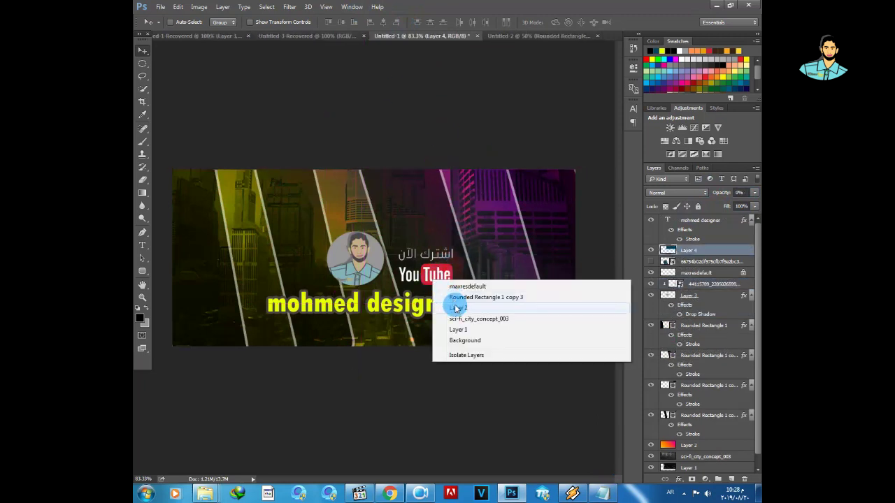
pyautogui.click(458, 319)
pyautogui.moveTo(445, 297); pyautogui.dragTo(429, 249)
pyautogui.rightClick(419, 271)
pyautogui.click(444, 282)
# Bring the YouTube graphic in front of the bar right of center and place it at mid-height on that bar.
pyautogui.hotkey('ctrl', ']')
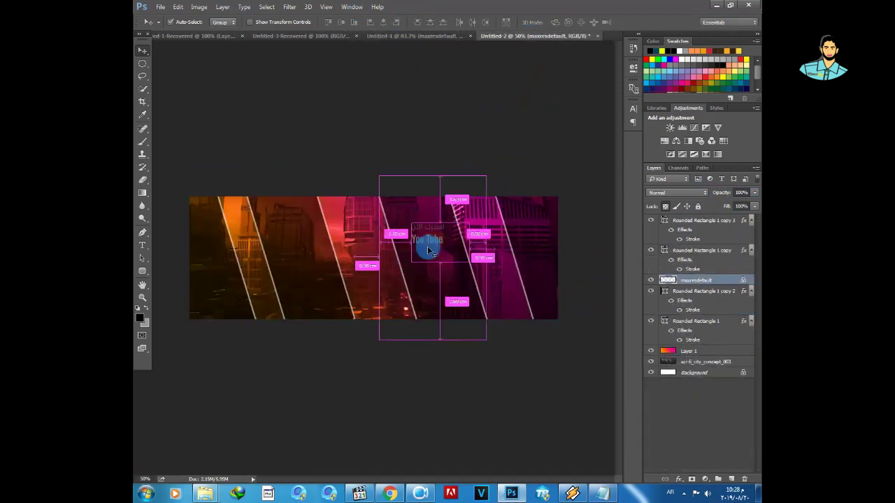
pyautogui.hotkey('ctrl', ']')
pyautogui.moveTo(427, 248); pyautogui.dragTo(435, 252)
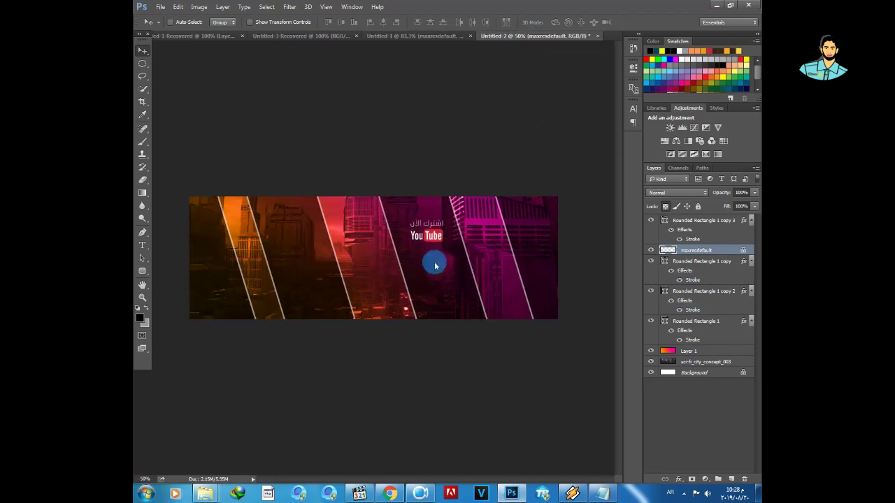
pyautogui.moveTo(434, 265)
pyautogui.mouseDown()
pyautogui.moveTo(429, 235)
pyautogui.moveTo(434, 262)
pyautogui.mouseUp()
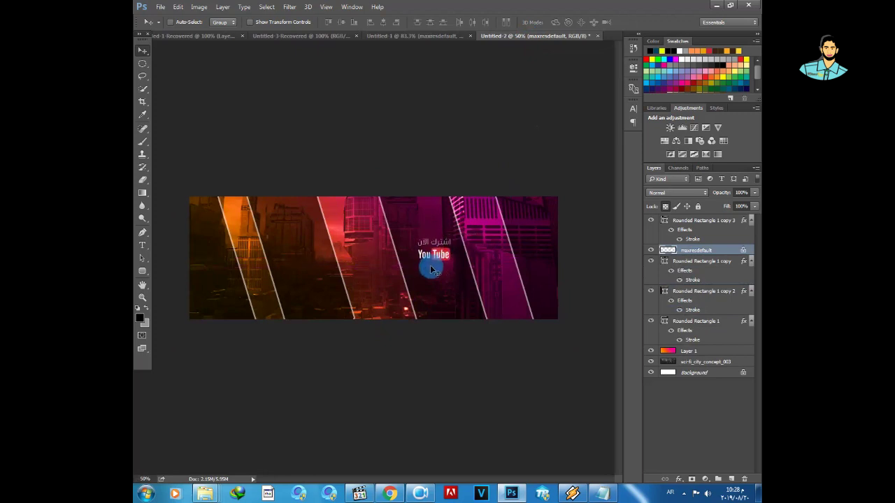
# Try to link the avatar picture with its circle layer in Untitled-1 and copy both semi-transparent layers into the banner.
pyautogui.click(425, 36)
pyautogui.rightClick(355, 268)
pyautogui.click(392, 273)
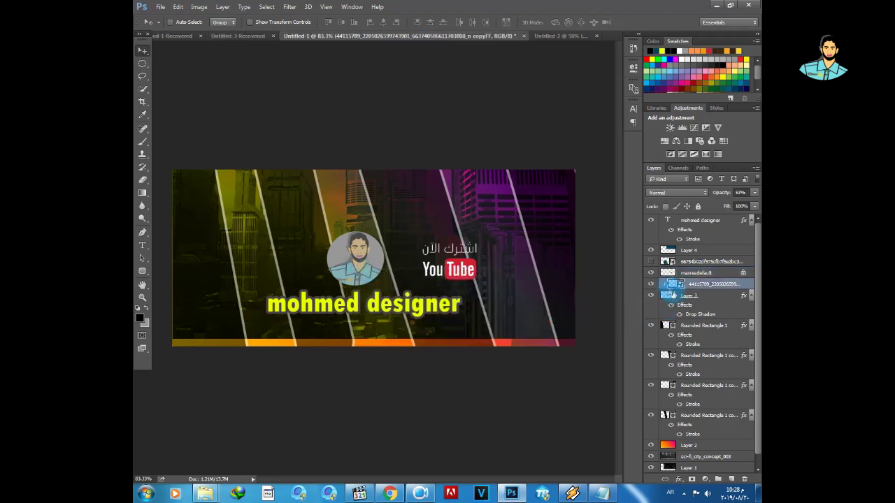
pyautogui.keyDown('shift'); pyautogui.click(672, 302); pyautogui.keyUp('shift')
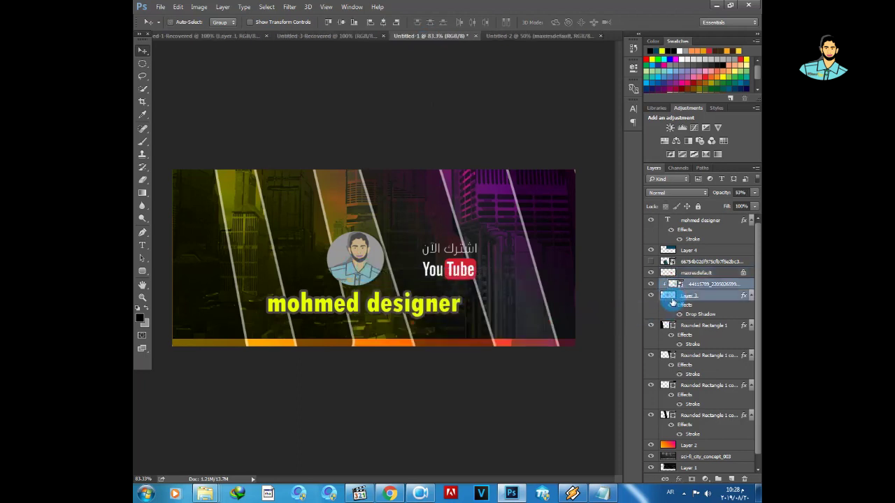
pyautogui.click(664, 480)
pyautogui.moveTo(351, 273); pyautogui.dragTo(426, 222)
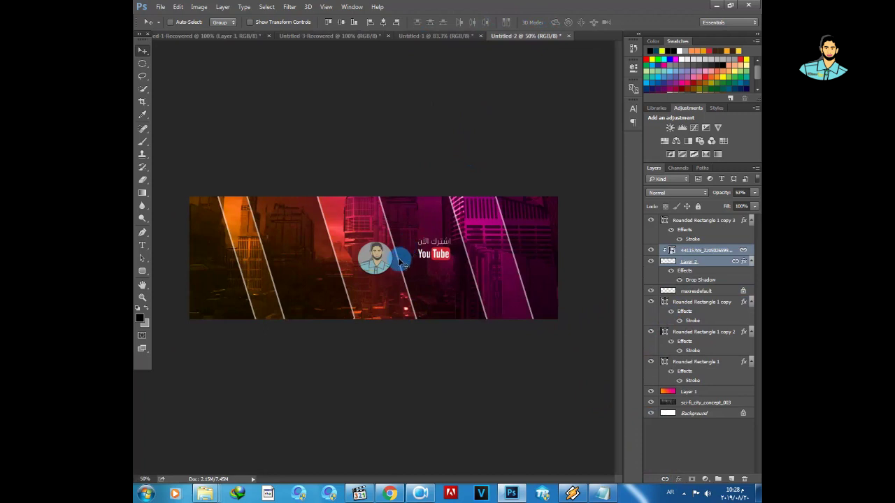
pyautogui.hotkey('ctrl', 'z')
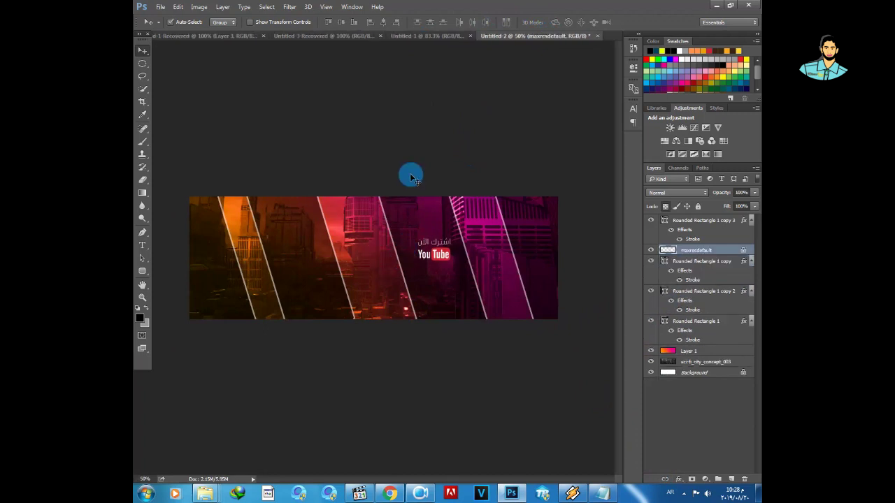
# Copy the avatar picture and its circle layer at 100% opacity from Untitled-1 into the banner, just left of the center.
pyautogui.click(417, 35)
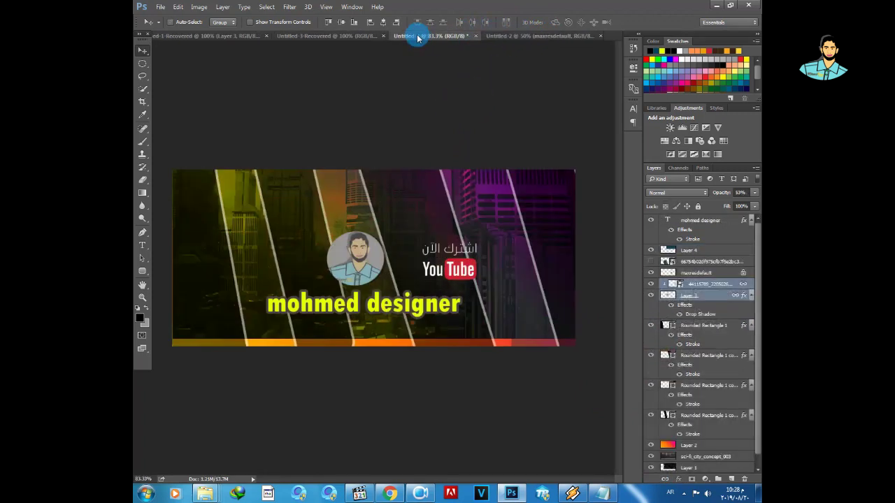
pyautogui.moveTo(458, 238); pyautogui.dragTo(435, 243)
pyautogui.moveTo(351, 246)
pyautogui.mouseDown()
pyautogui.moveTo(401, 168)
pyautogui.moveTo(574, 27)
pyautogui.moveTo(399, 203)
pyautogui.moveTo(386, 235)
pyautogui.moveTo(361, 246)
pyautogui.mouseUp()
pyautogui.click(457, 308)
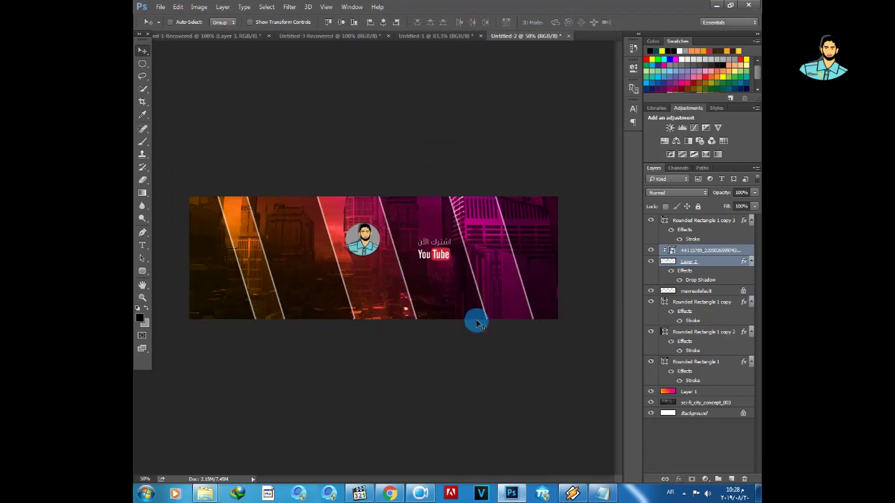
# Try a drop shadow angled at 104° on the avatar picture layer.
pyautogui.click(745, 255)
pyautogui.click(752, 250)
pyautogui.doubleClick(752, 250)
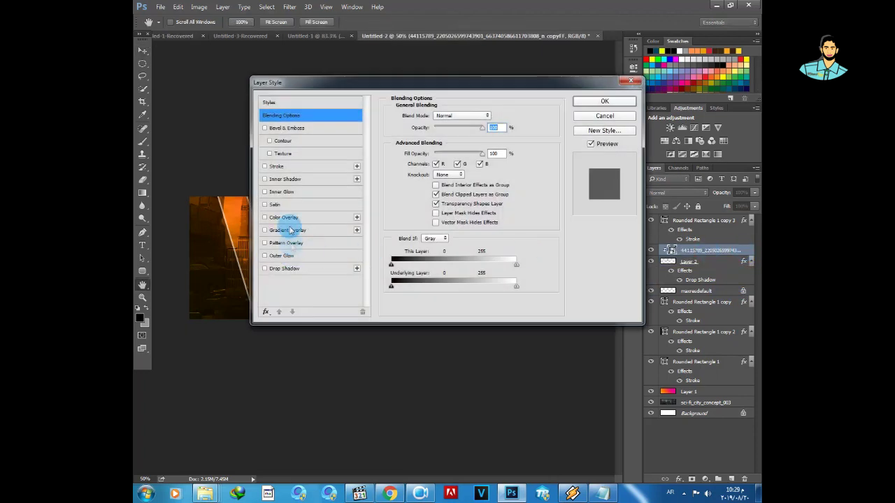
pyautogui.click(285, 268)
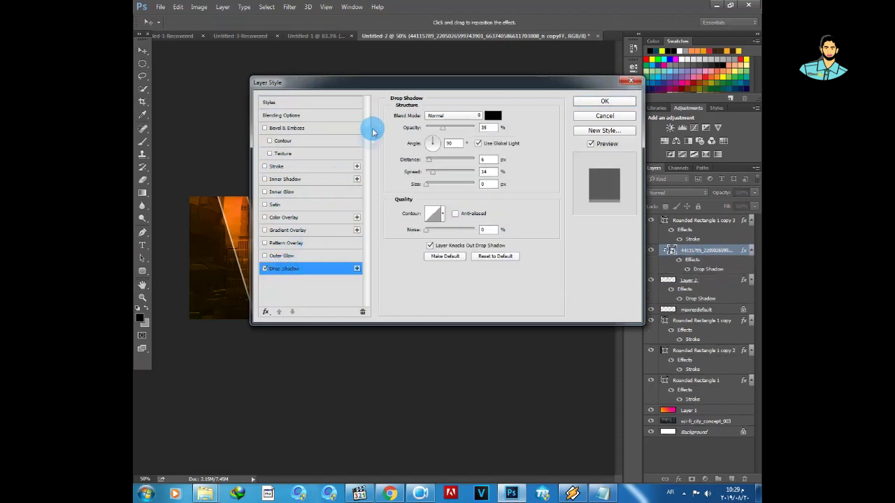
pyautogui.moveTo(407, 87); pyautogui.dragTo(587, 126)
pyautogui.moveTo(353, 238); pyautogui.dragTo(388, 251)
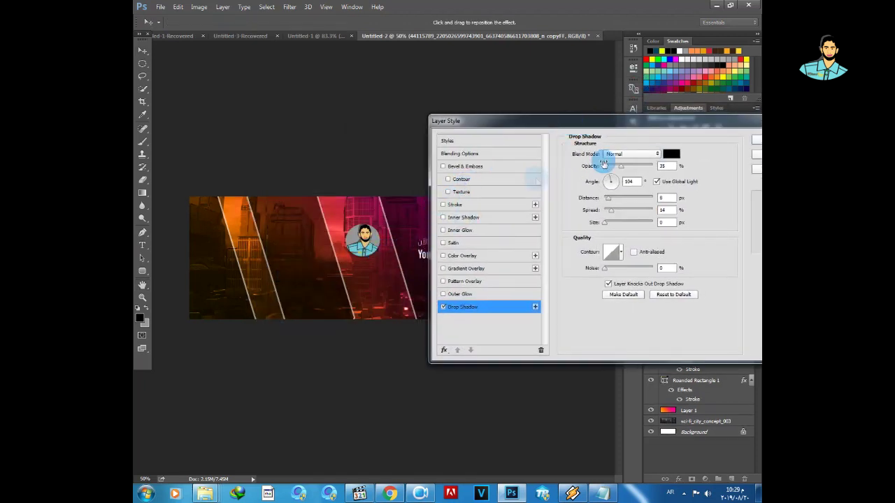
pyautogui.click(753, 144)
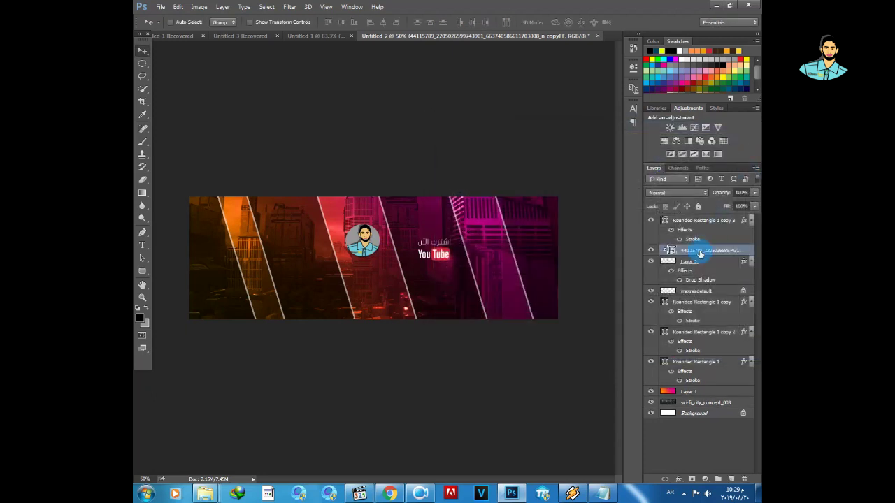
# Hide and reshow the circle layer beneath the avatar picture to check it.
pyautogui.click(689, 262)
pyautogui.click(650, 263)
pyautogui.click(650, 263)
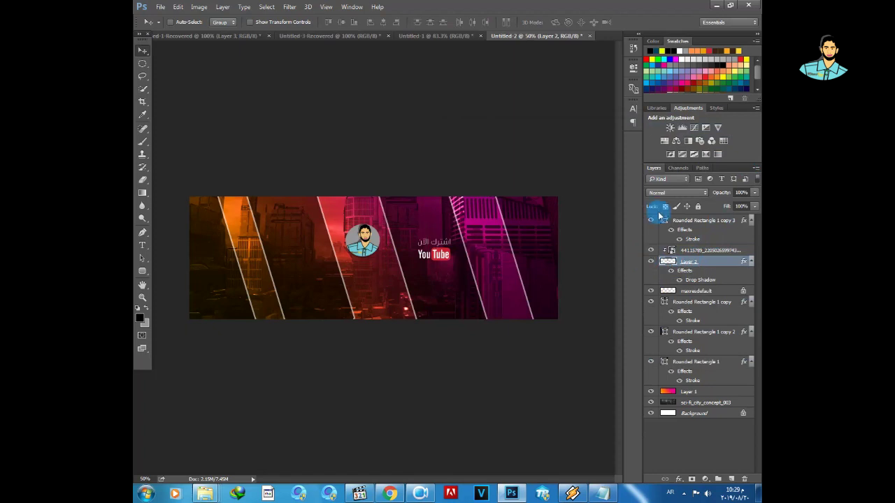
# Copy the yellow channel-name text from Untitled-1 to the front of the banner and center it horizontally below the avatar.
pyautogui.click(423, 40)
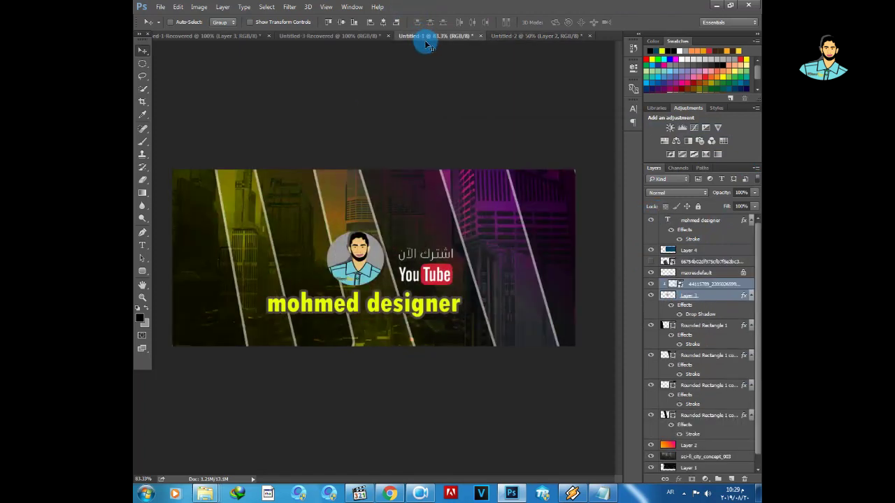
pyautogui.rightClick(427, 301)
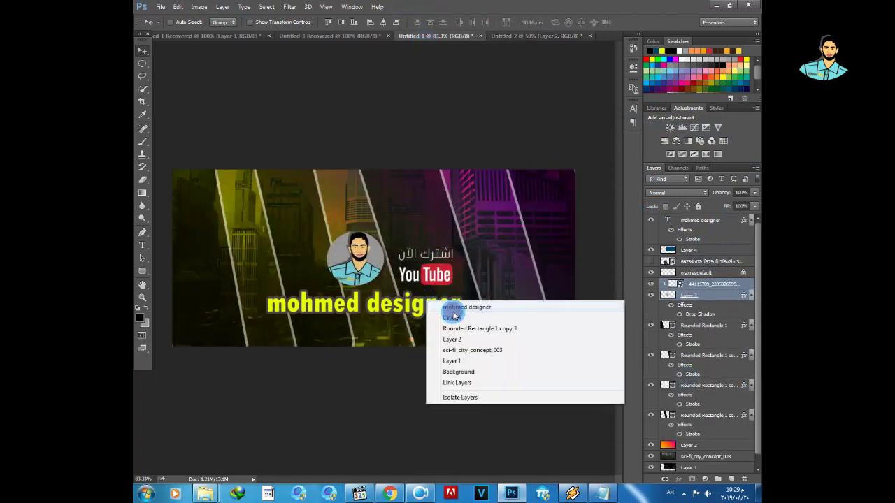
pyautogui.click(452, 309)
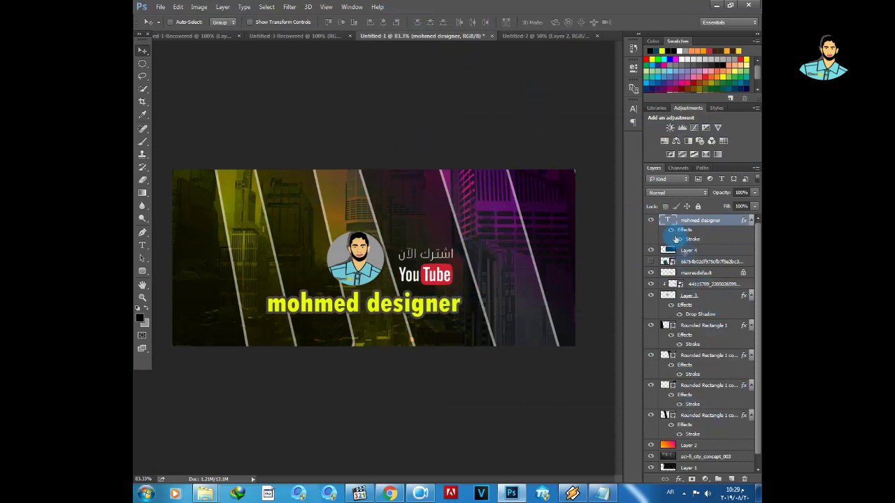
pyautogui.moveTo(443, 299); pyautogui.dragTo(425, 278)
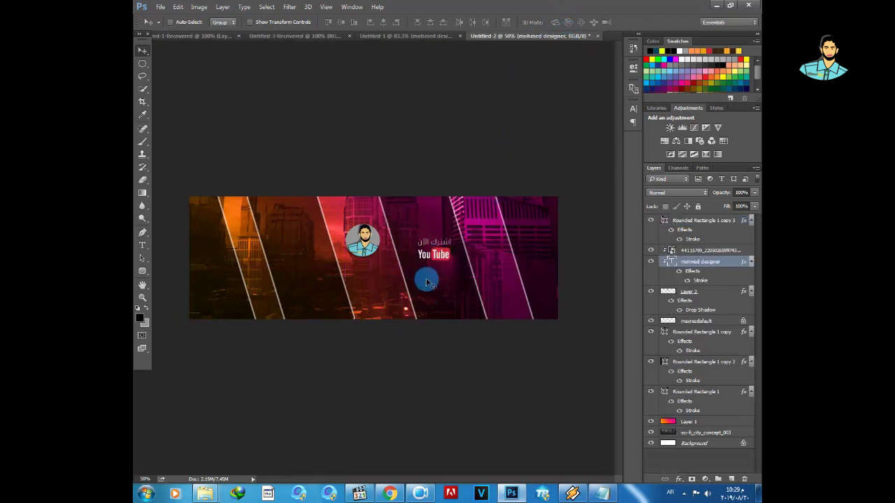
pyautogui.hotkey('ctrl', 'shift', ']')
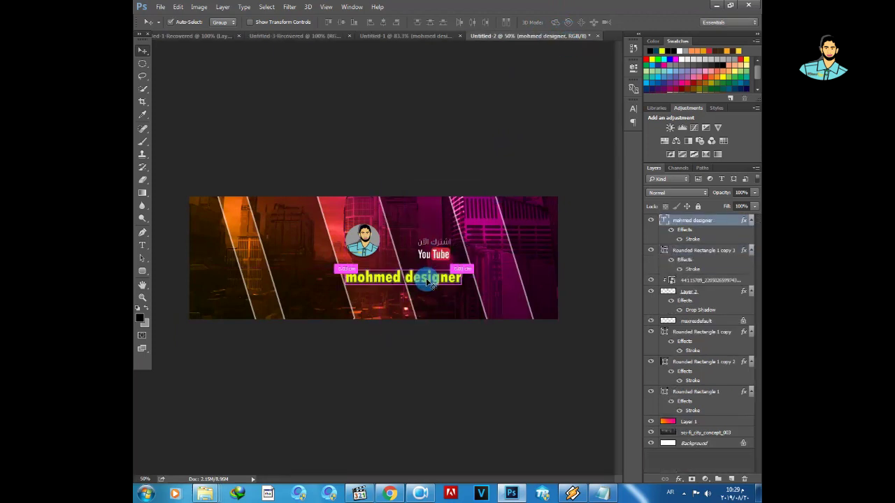
pyautogui.moveTo(428, 281); pyautogui.dragTo(405, 288)
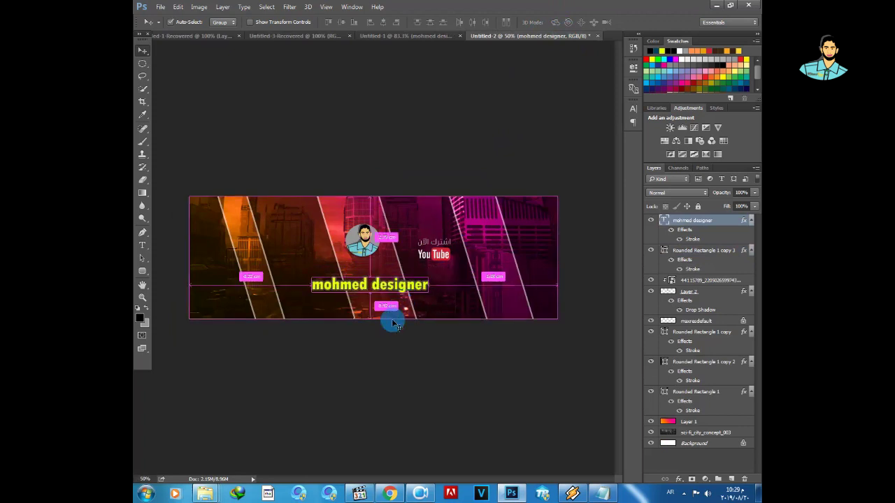
# Enlarge the channel-name text about its center, and scale it back to about 81% of that enlarged size.
pyautogui.hotkey('ctrl', 't')
pyautogui.moveTo(428, 277); pyautogui.dragTo(461, 268)
pyautogui.press('Return')
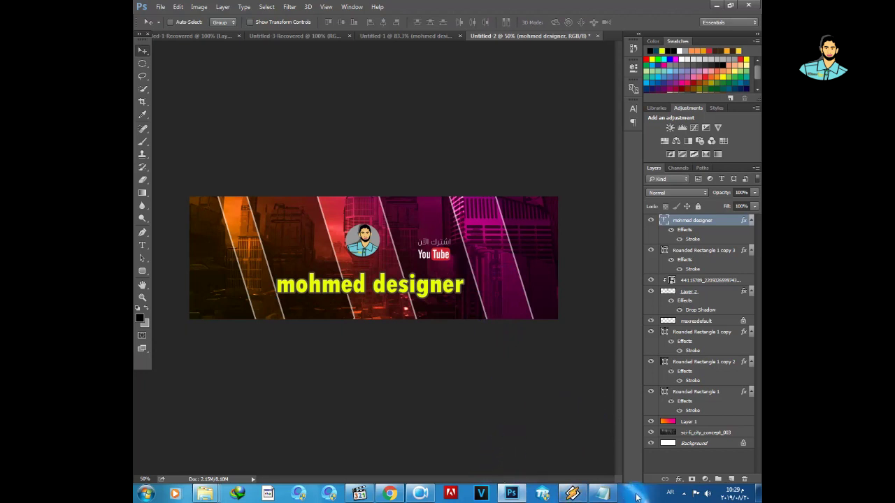
pyautogui.hotkey('ctrl', 't')
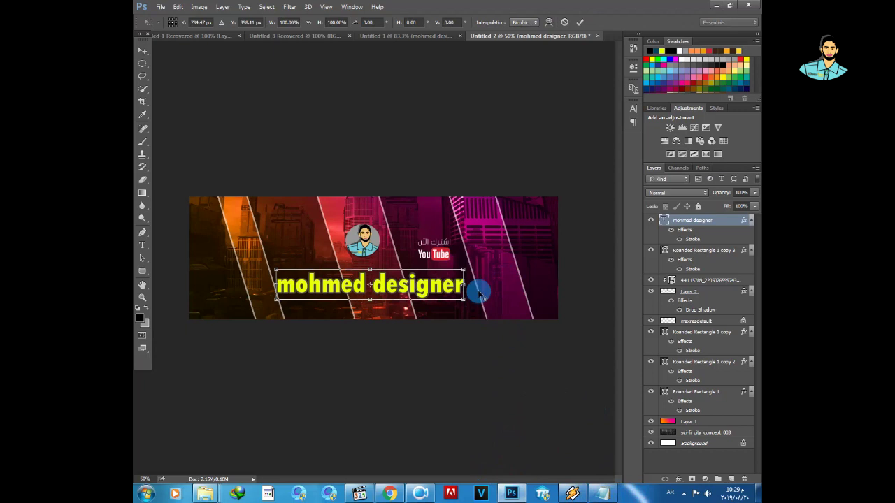
pyautogui.moveTo(462, 268); pyautogui.dragTo(448, 277)
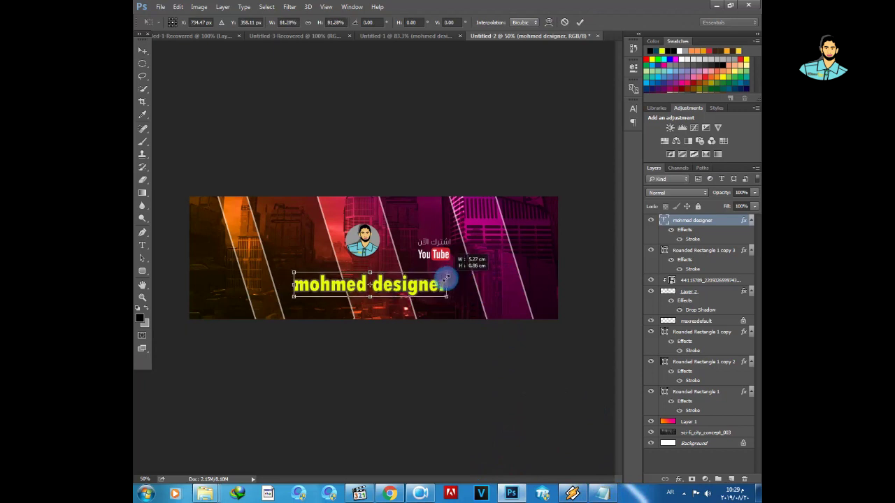
pyautogui.press('Return')
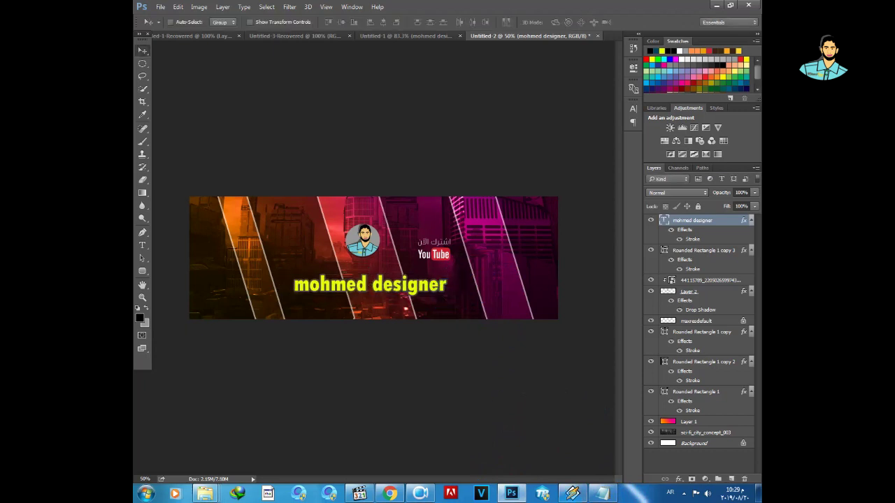
pyautogui.click(601, 494)
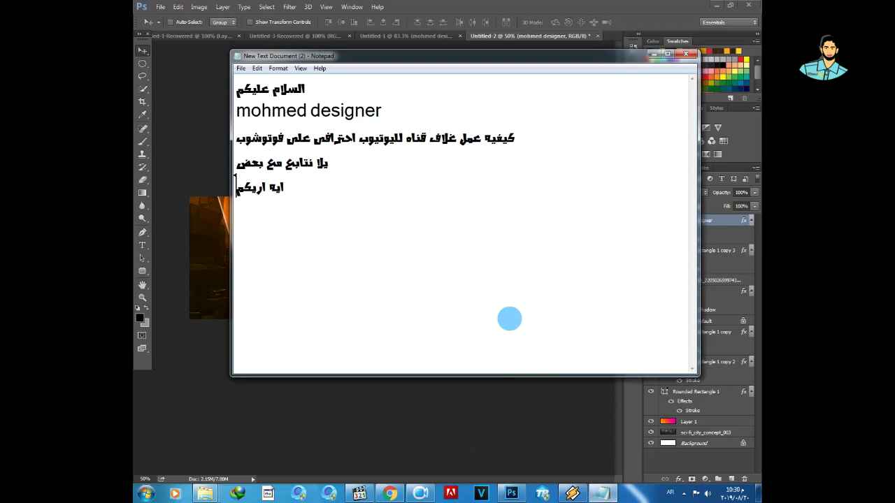
pyautogui.click(200, 160)
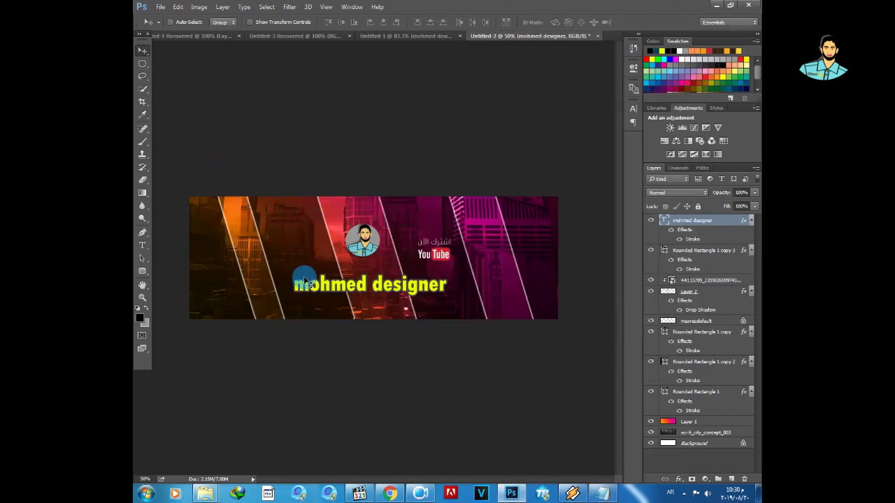
pyautogui.click(420, 493)
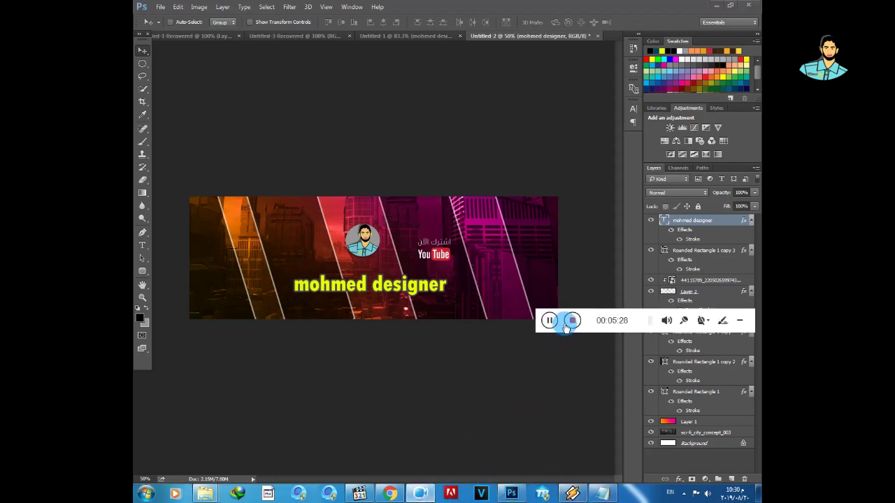